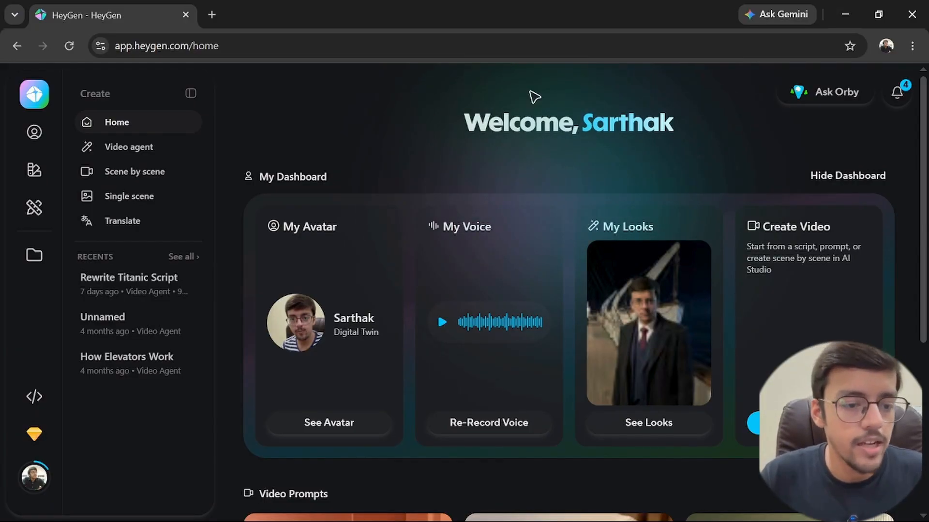
Start creating a new avatar by cloning a real person from video footage.
left_click(34, 132)
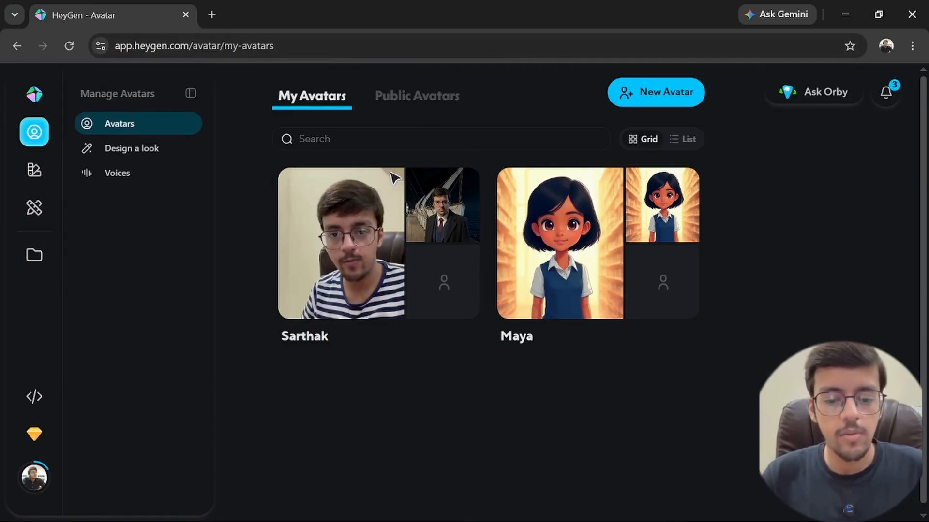
left_click(429, 131)
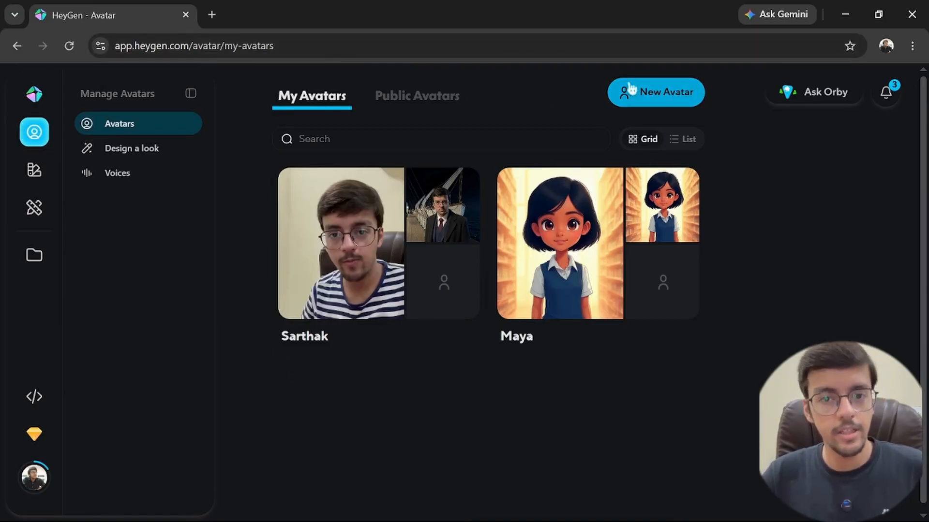
left_click(650, 96)
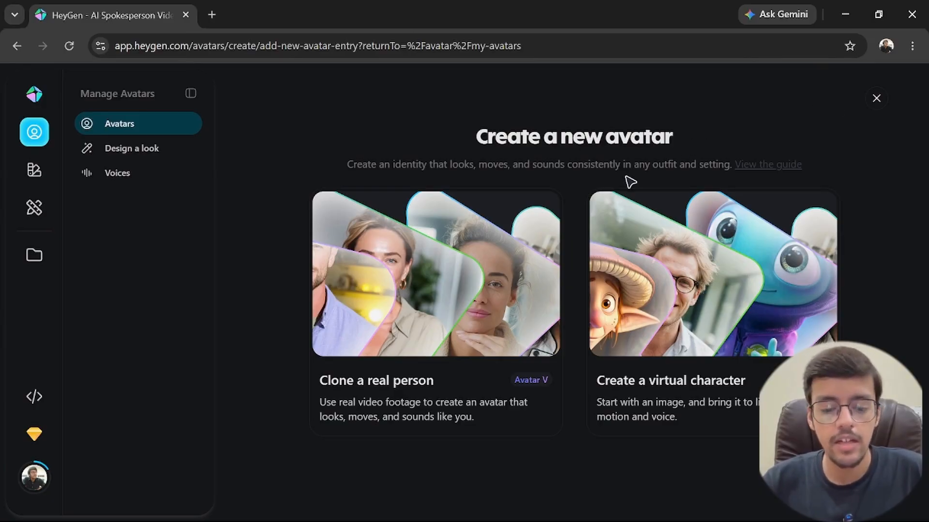
mouse_move(651, 332)
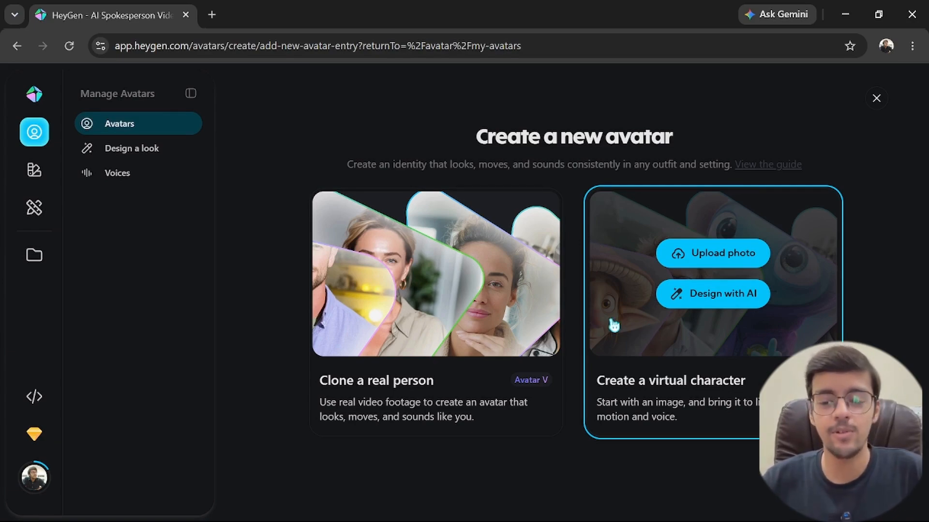
mouse_move(625, 264)
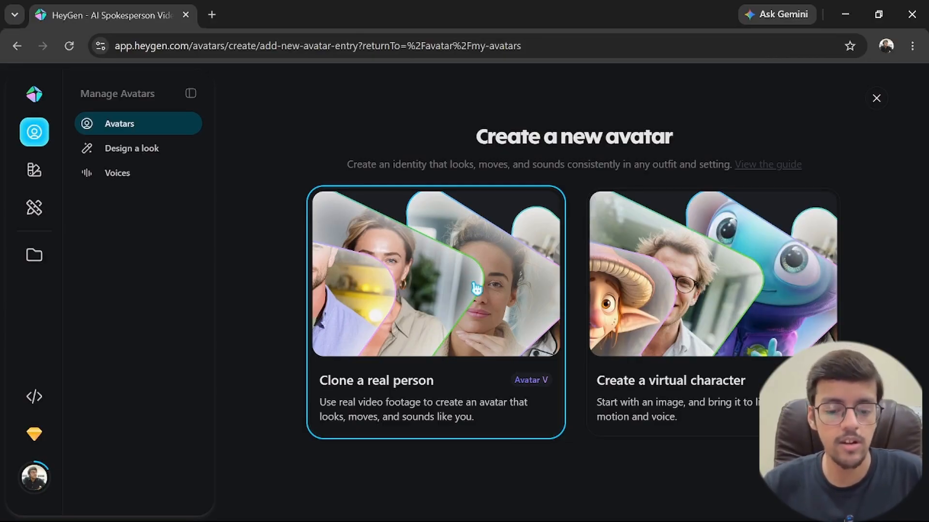
left_click(476, 288)
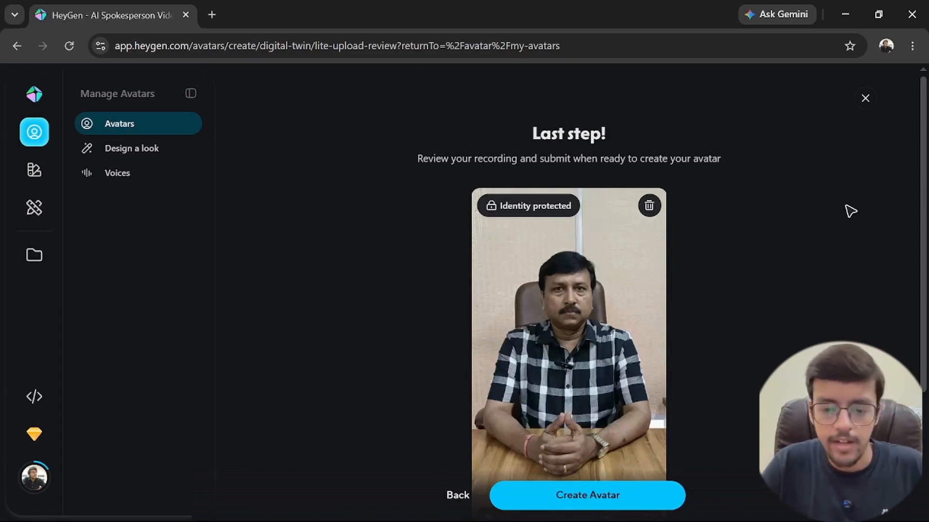
Name the avatar "client", create it from the reviewed footage, and skip generating extra looks.
scroll(851, 211, "down", 3)
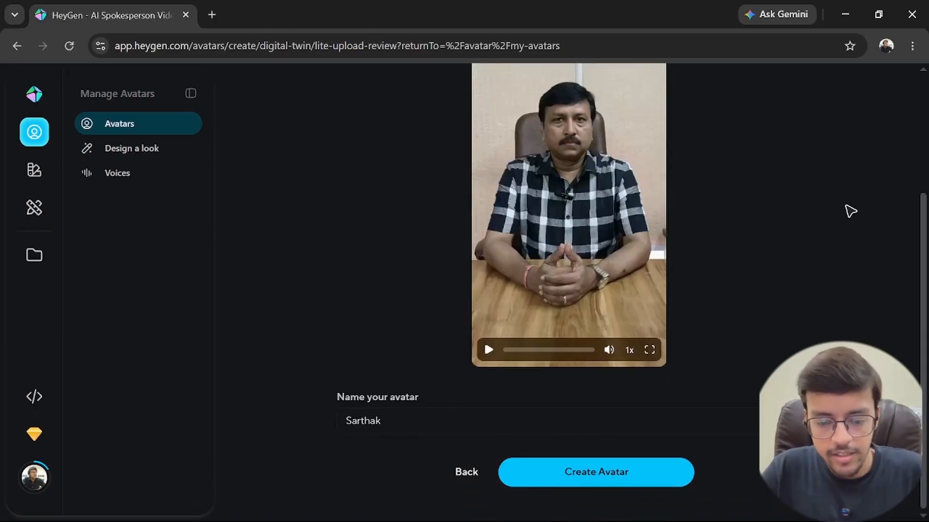
left_click(426, 421)
key("ctrl+a")
type("client")
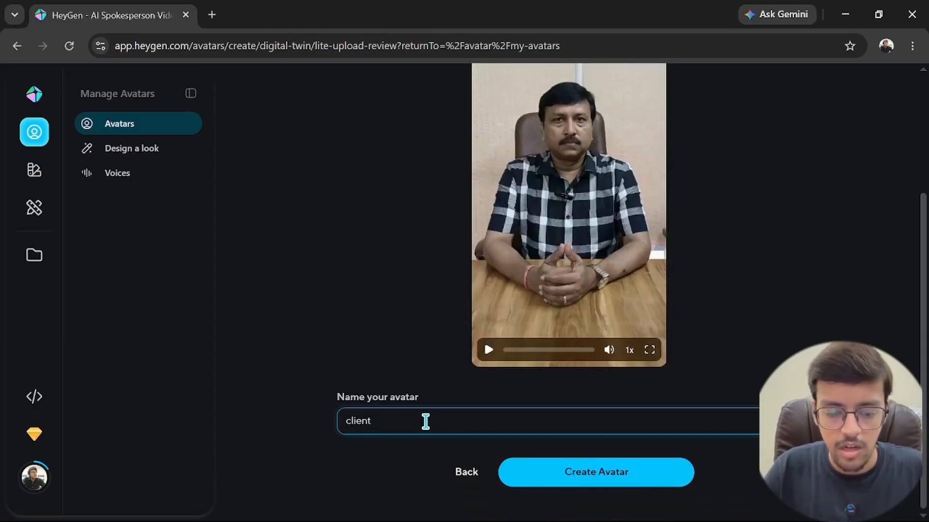
left_click(607, 477)
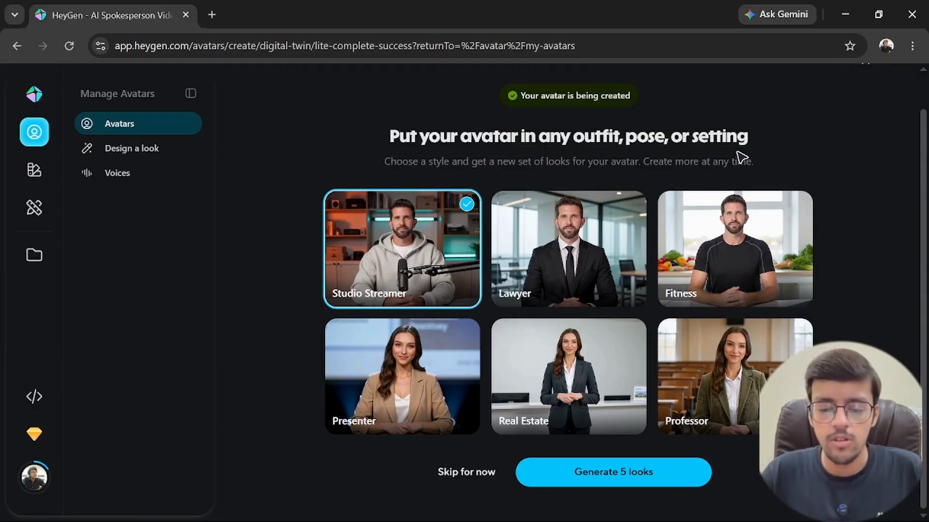
left_click(467, 473)
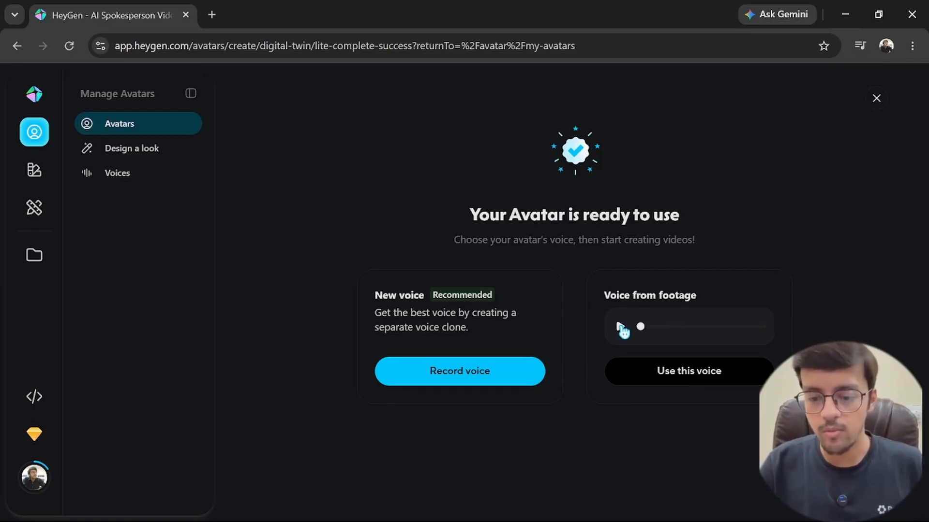
Preview the voice from the footage, then upload the "hindi ai voice gni" recording and generate a voice clone from it.
left_click(621, 327)
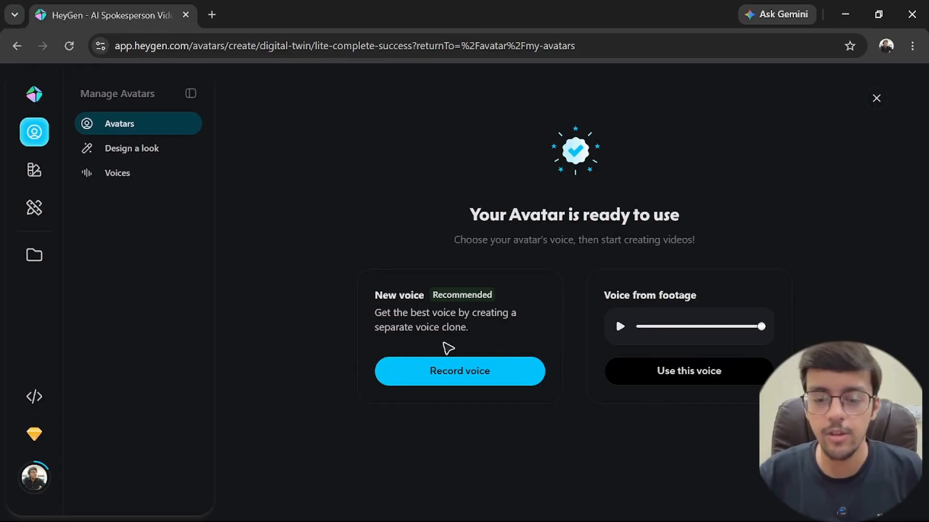
left_click(439, 372)
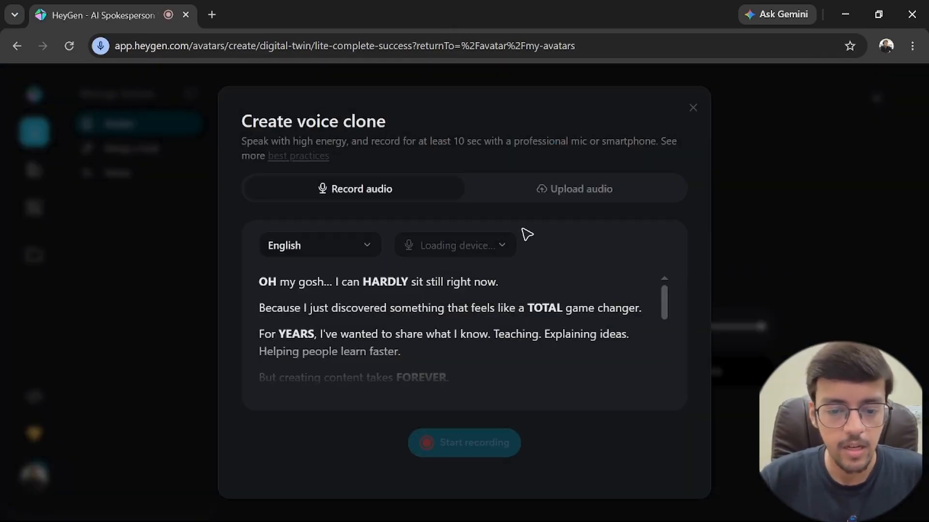
left_click(557, 192)
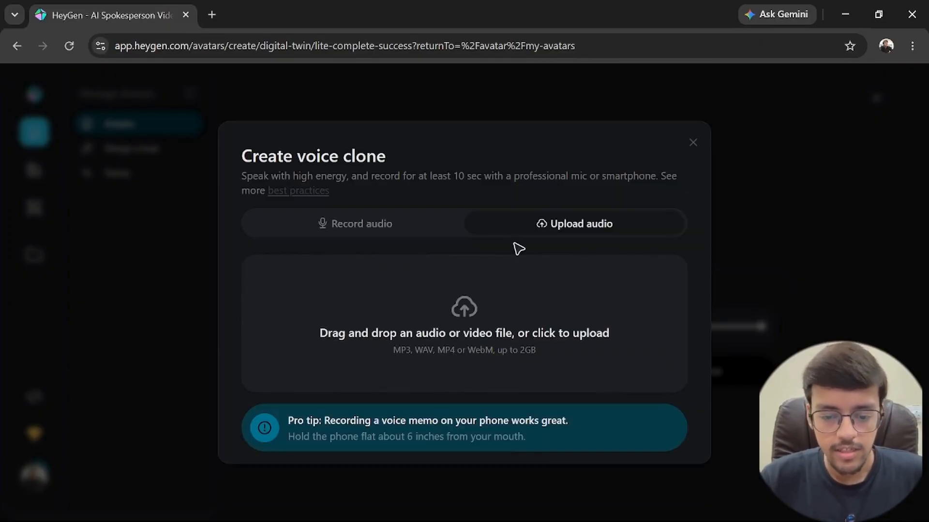
left_click(465, 312)
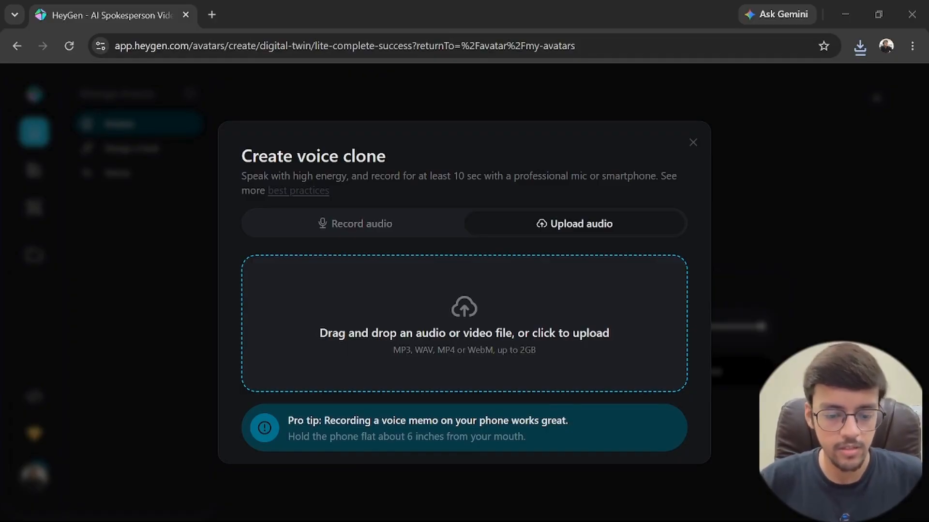
left_click(336, 380)
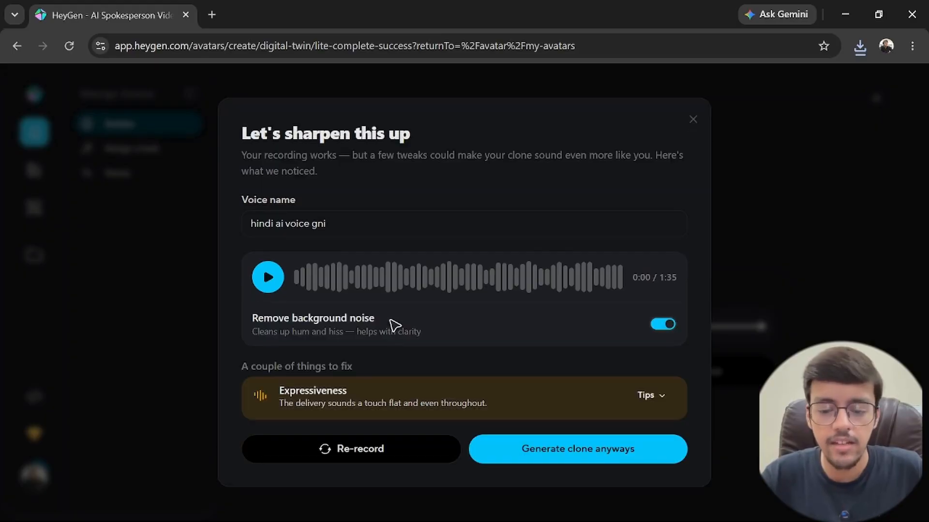
left_click(536, 464)
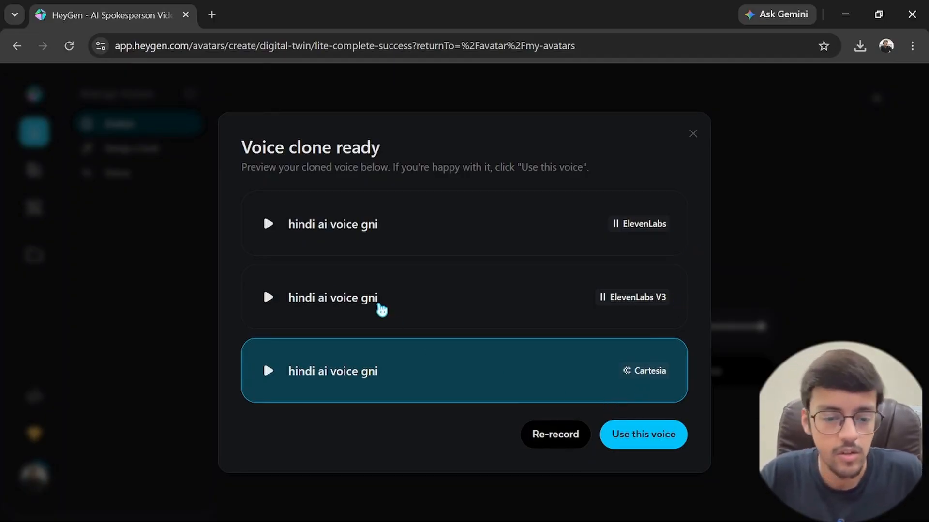
Preview the generated voice clones one after another, comparing engines such as ElevenLabs, ElevenLabs V3 and Fish.
left_click(268, 225)
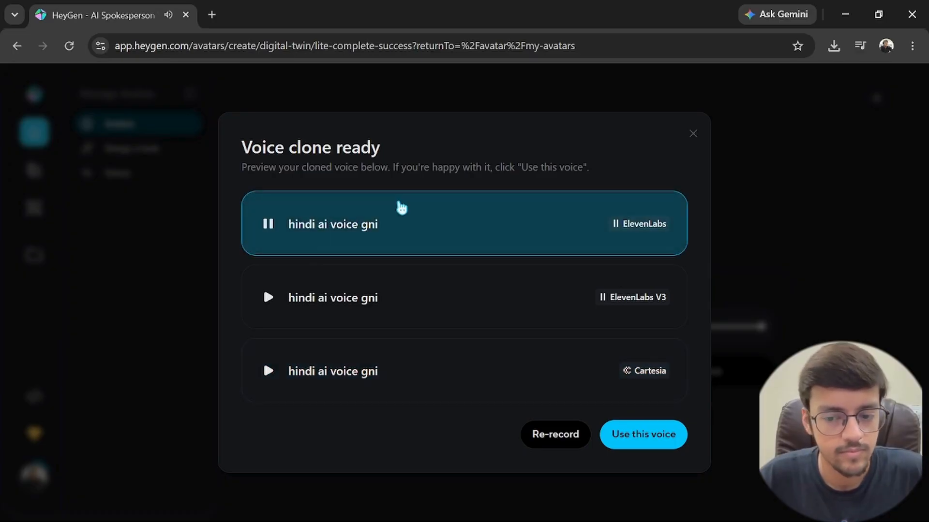
left_click(269, 302)
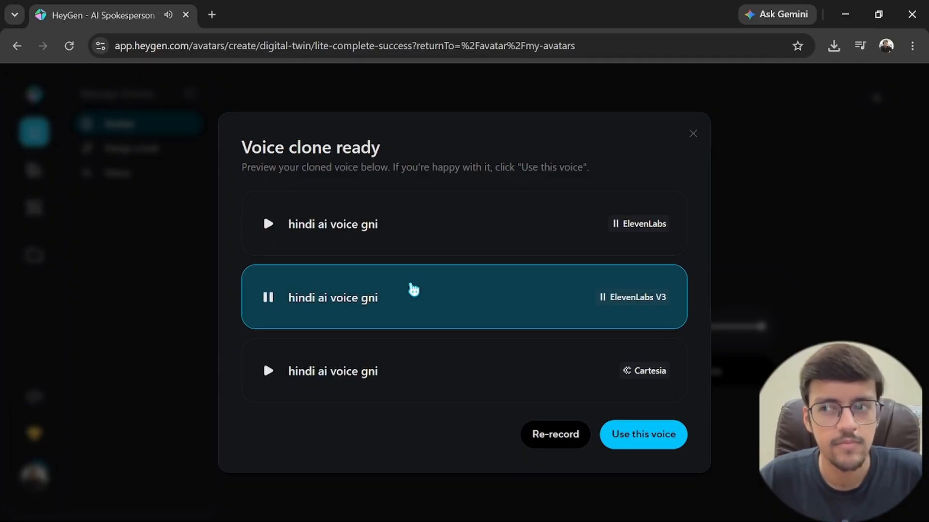
left_click(268, 370)
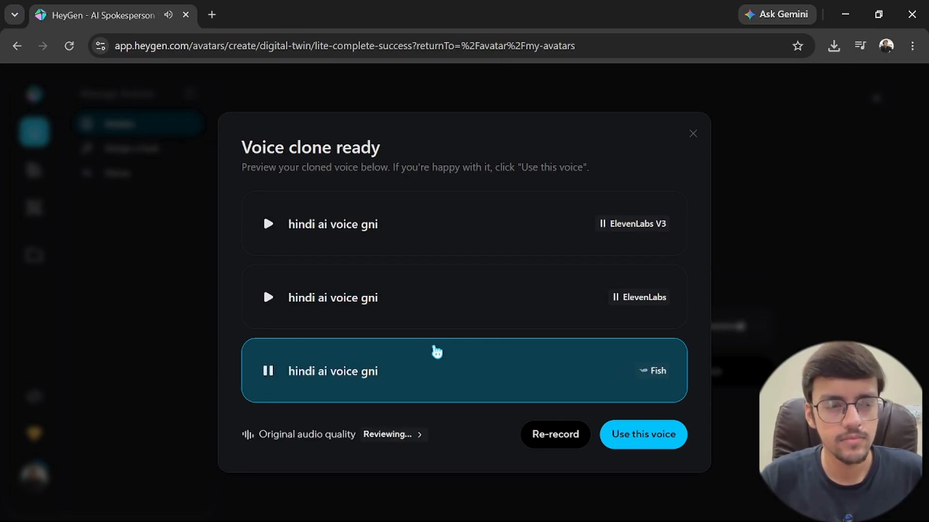
left_click(268, 297)
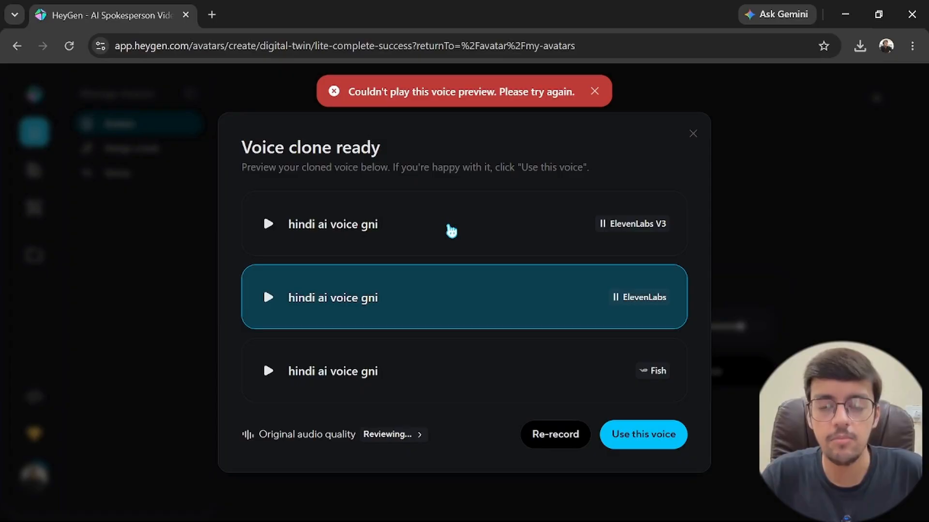
left_click(268, 298)
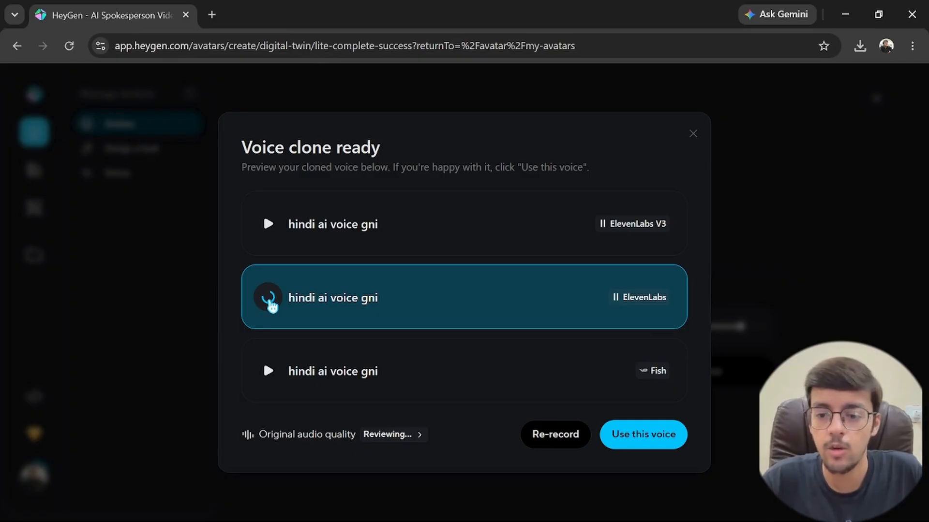
Discard the voice clone choice, use the voice from the footage for the avatar, and start its required verification.
left_click(692, 134)
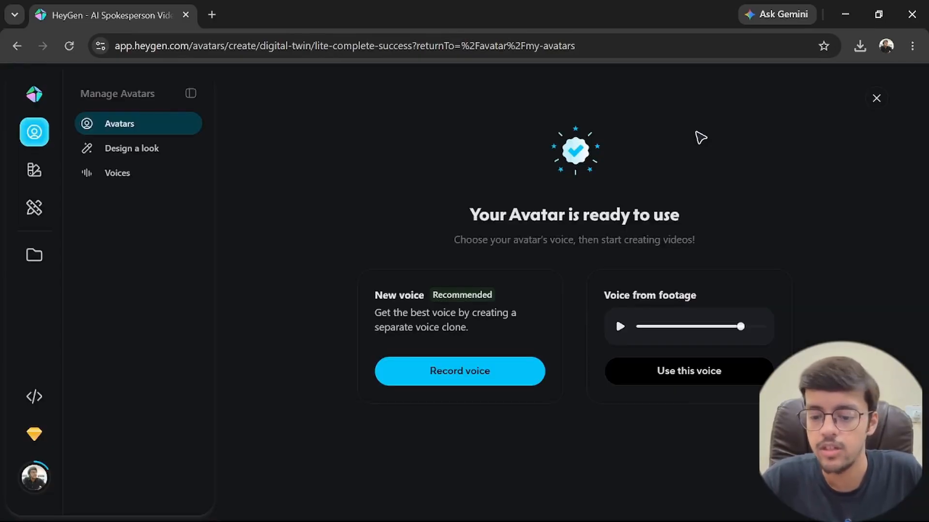
left_click(686, 376)
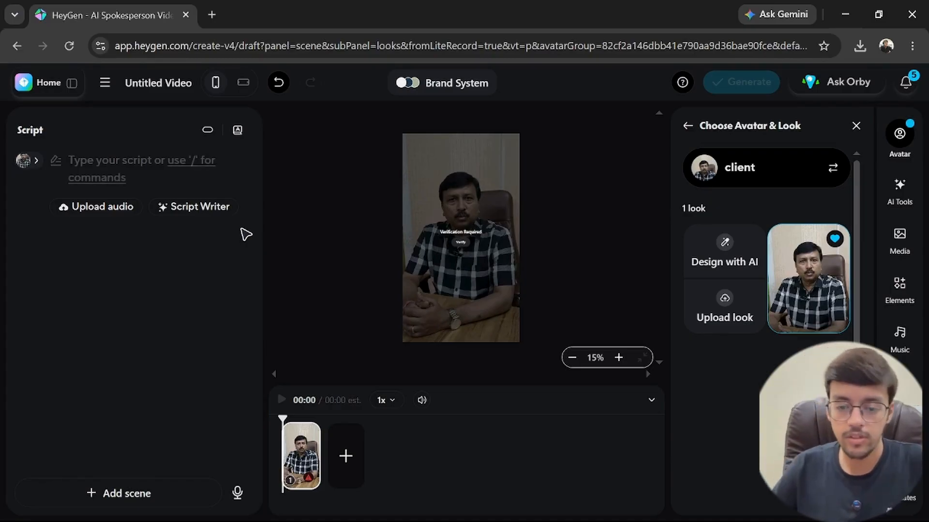
left_click(465, 248)
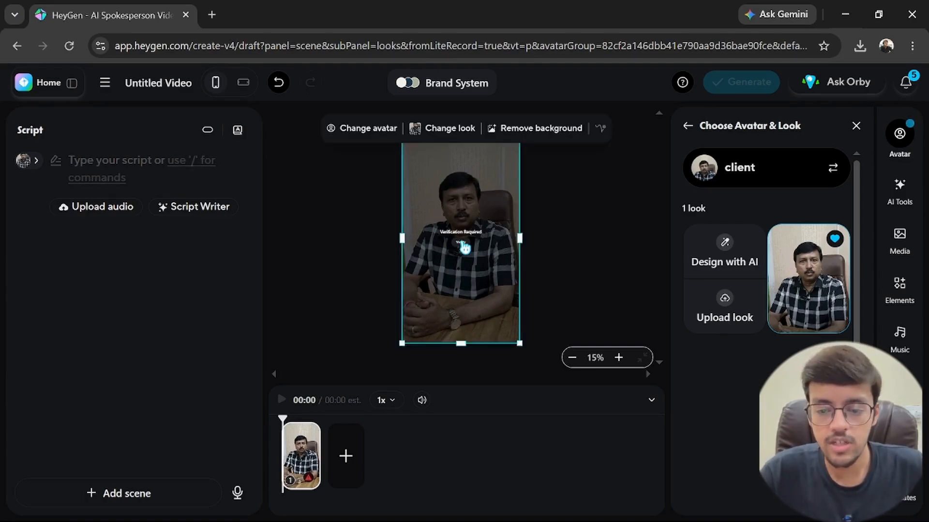
left_click(462, 244)
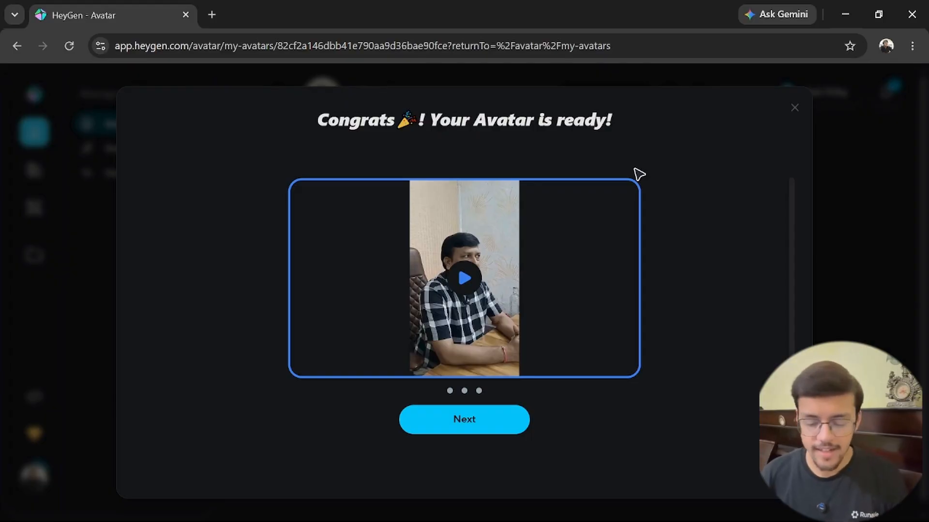
Play the finished avatar's preview and go through the introductory slides until they are dismissed.
left_click(469, 290)
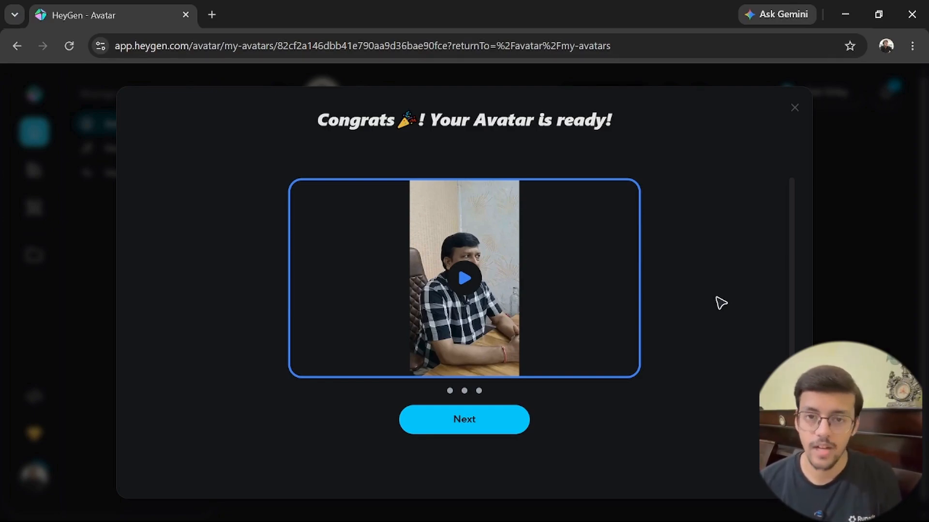
left_click(475, 425)
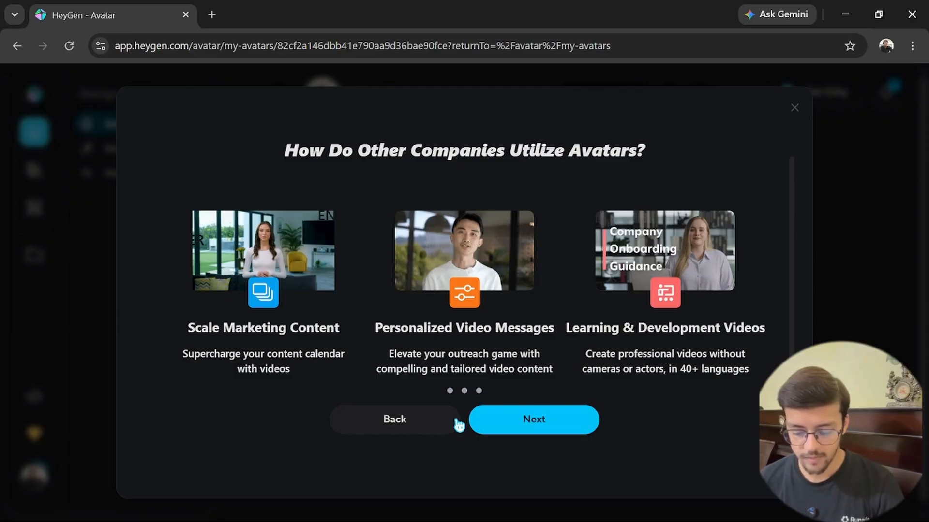
left_click(534, 420)
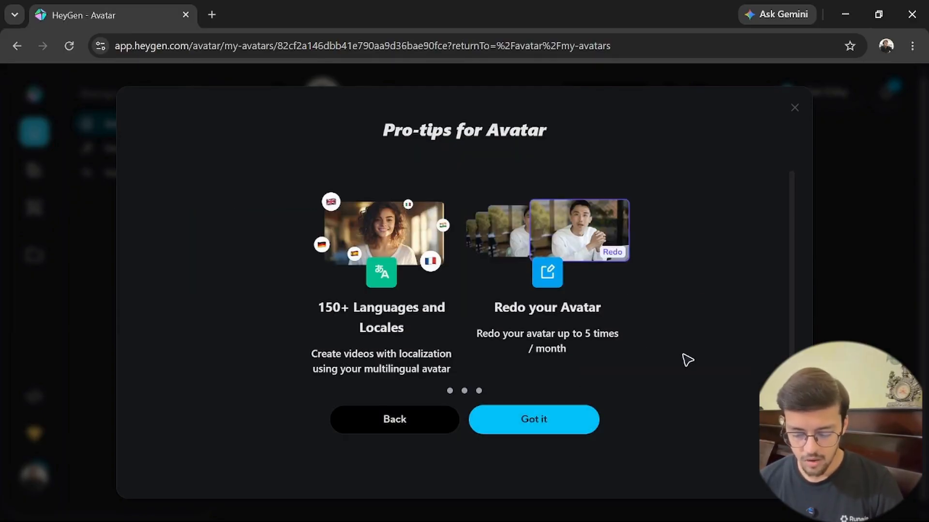
left_click(547, 426)
left_click(547, 426)
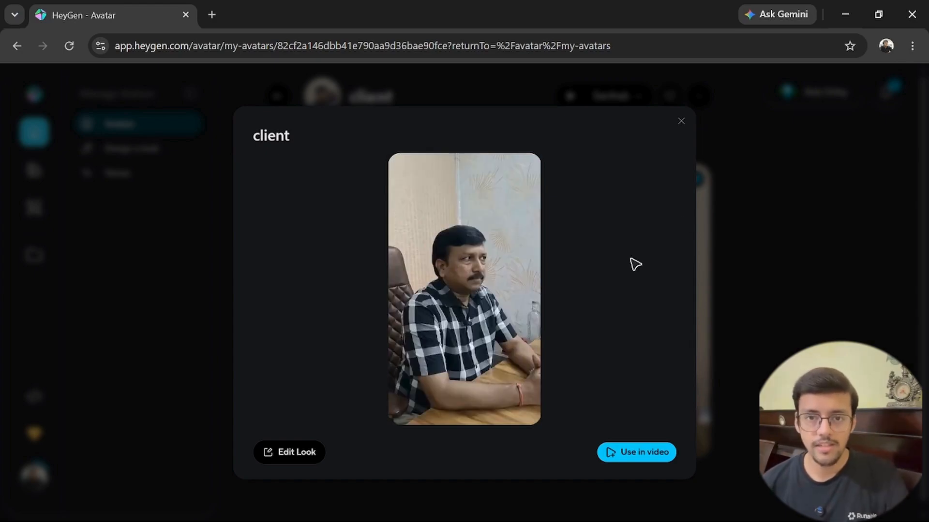
Use the client avatar in a Quick create video and start a Presenter video from a script.
left_click(640, 465)
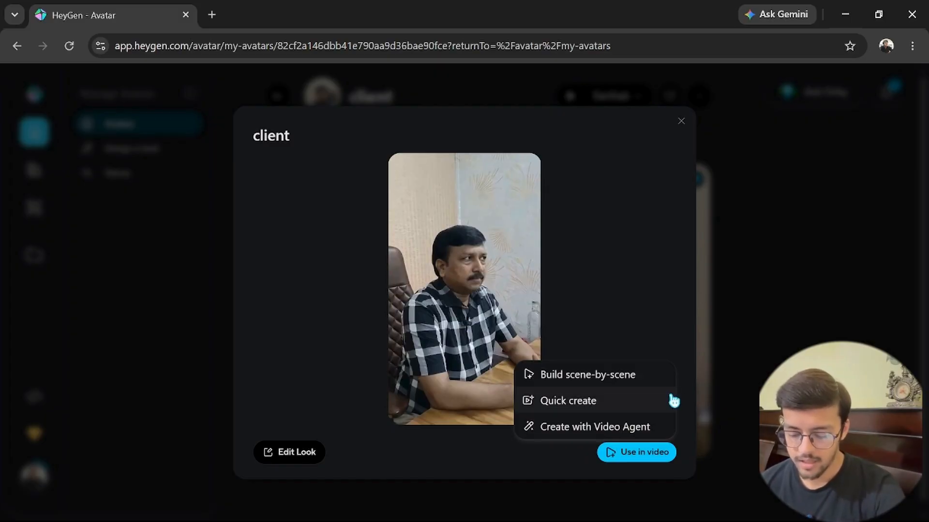
left_click(610, 411)
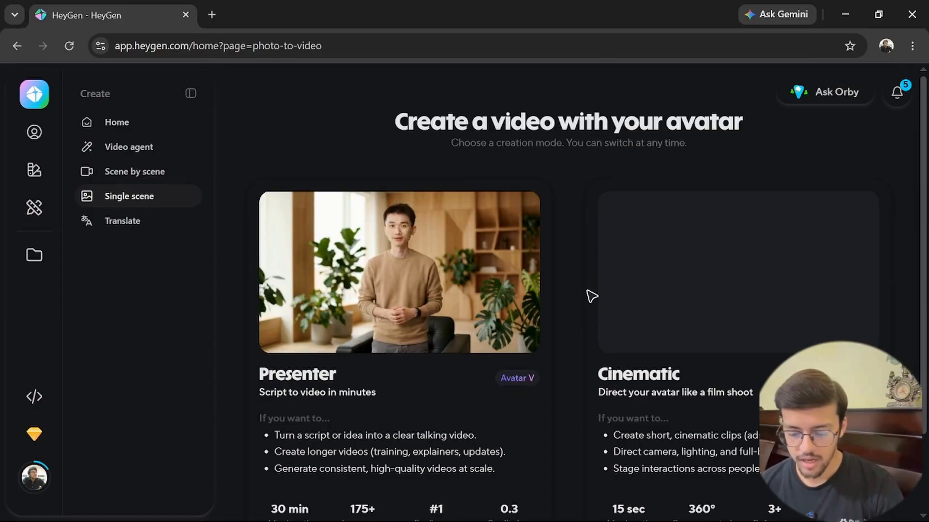
scroll(591, 296, "down", 2)
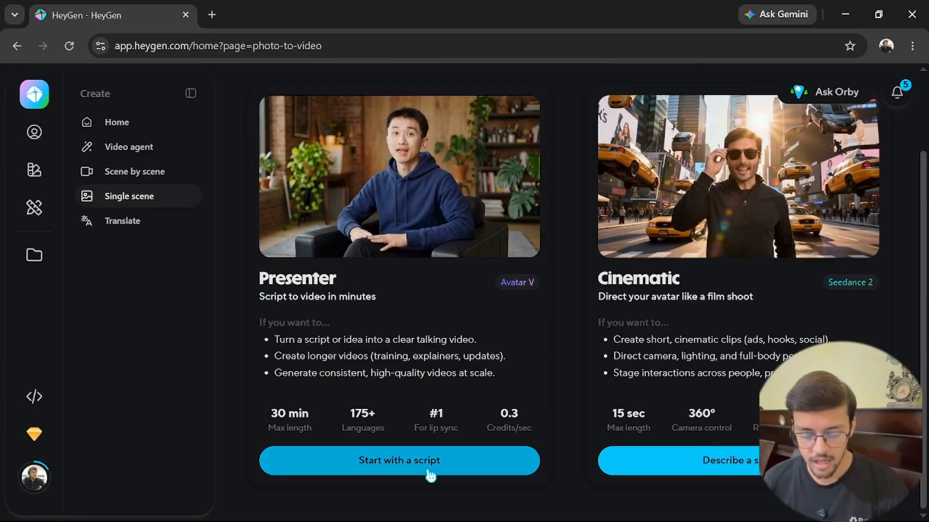
left_click(429, 473)
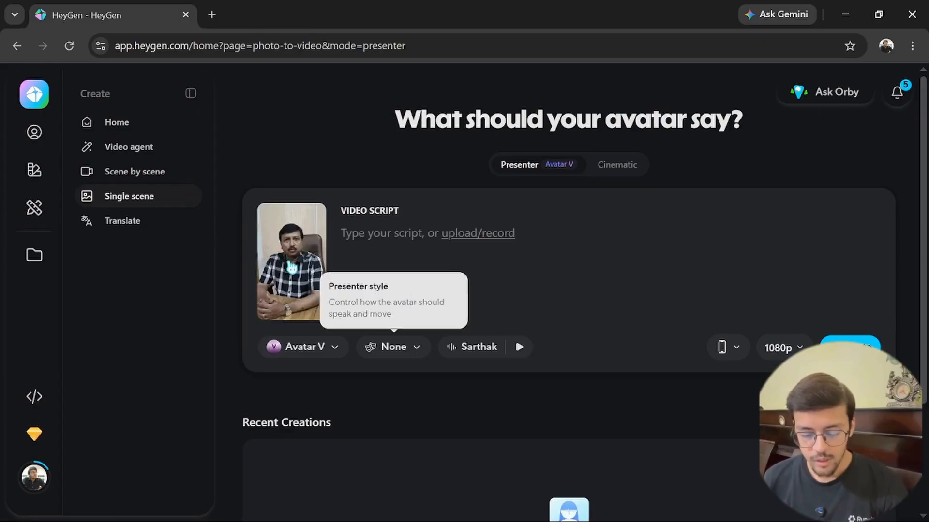
mouse_move(280, 275)
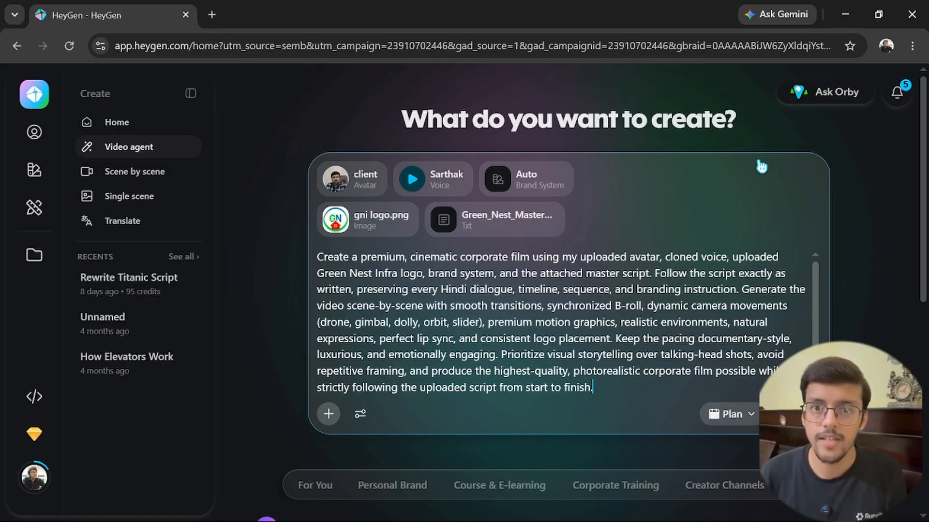
Select Plan as the video agent's creation mode for the corporate film prompt.
left_click(732, 414)
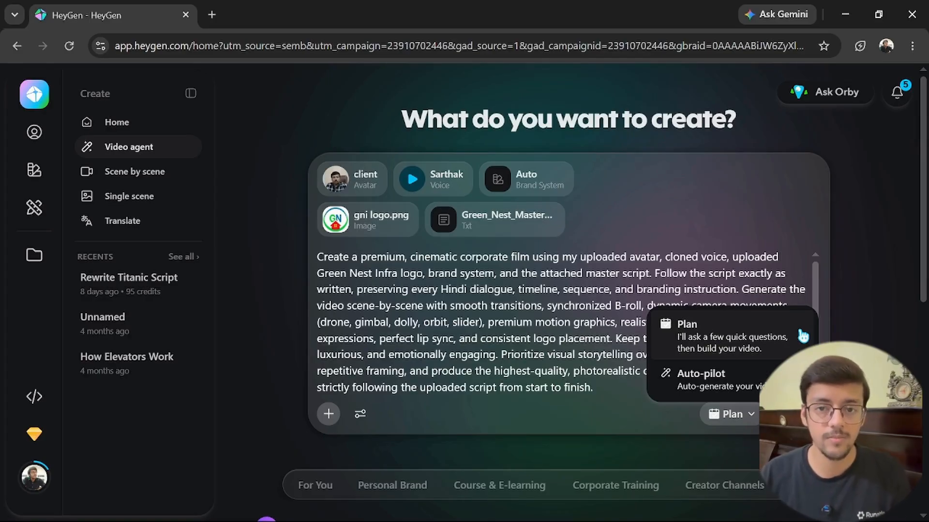
left_click(802, 336)
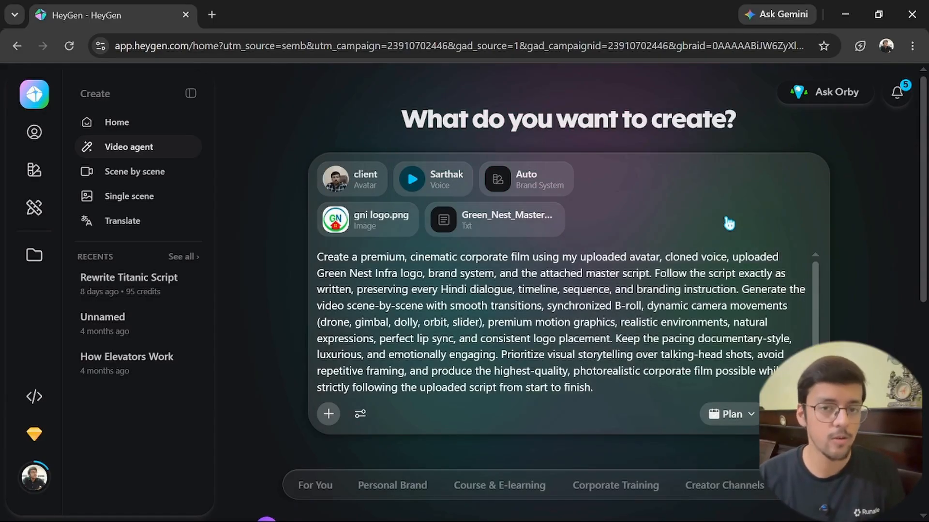